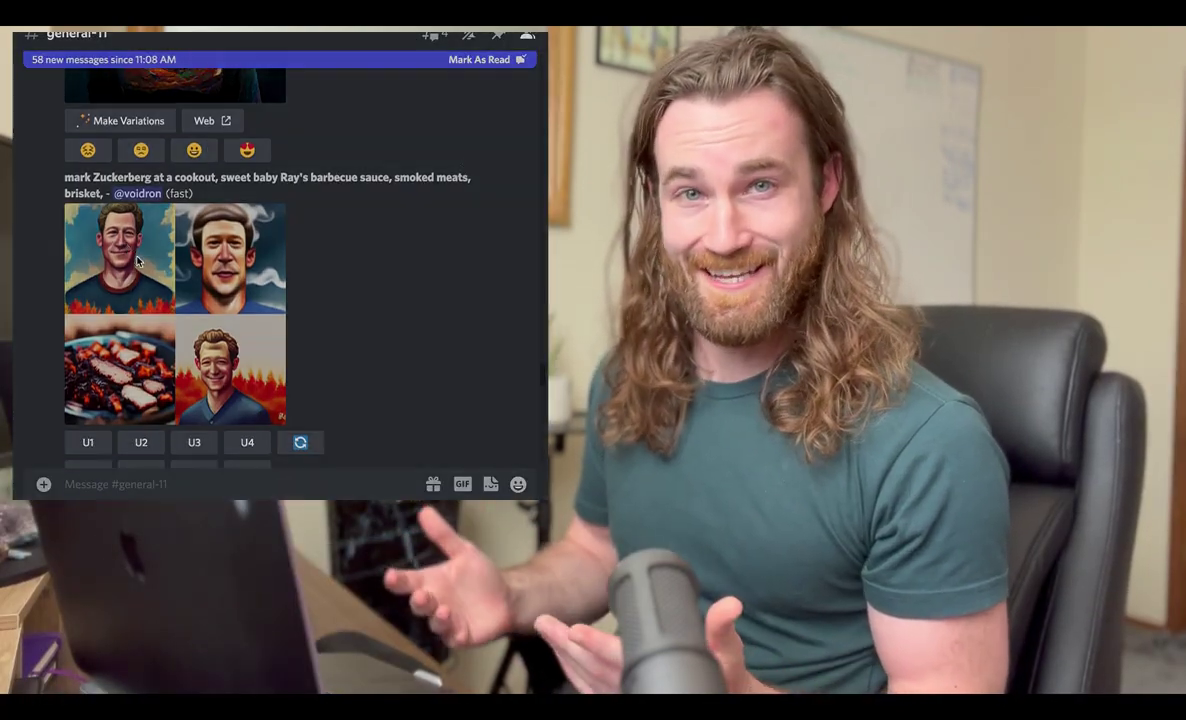
- Enlarge the Zuckerberg barbecue image grid and scroll through the channel feed
{"action": "left_click", "coordinate": [137, 261]}
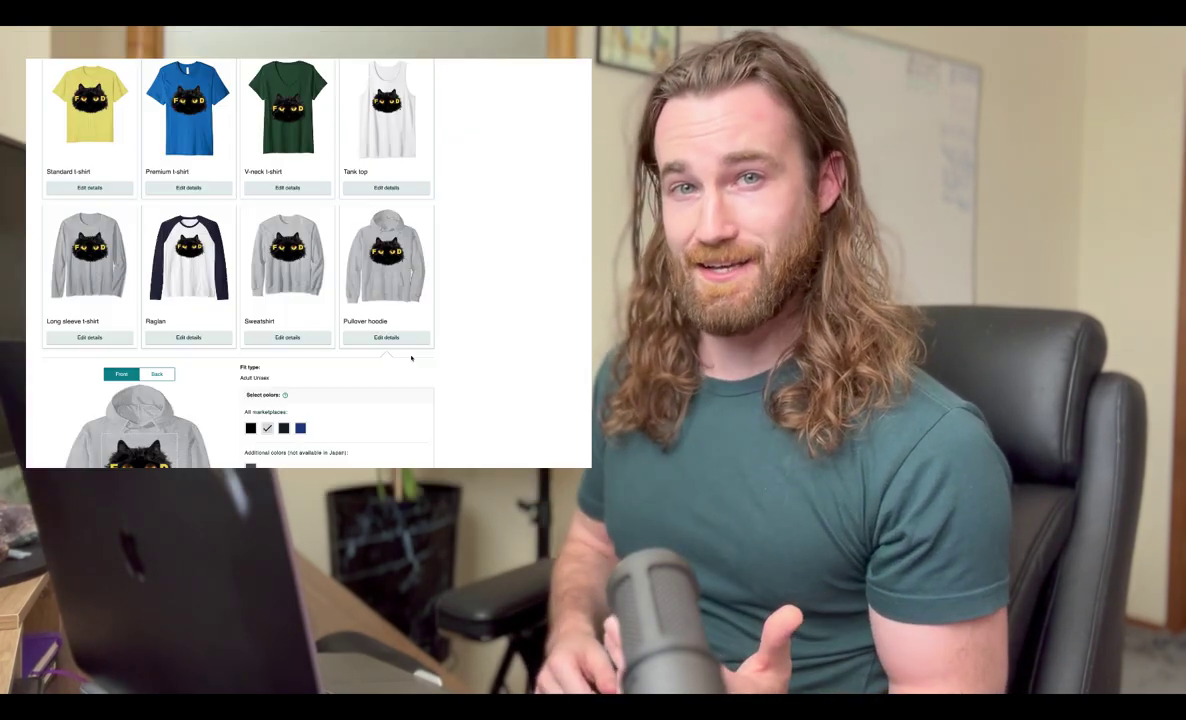
{"action": "scroll", "coordinate": [411, 358], "scroll_direction": "up", "scroll_amount": 2}
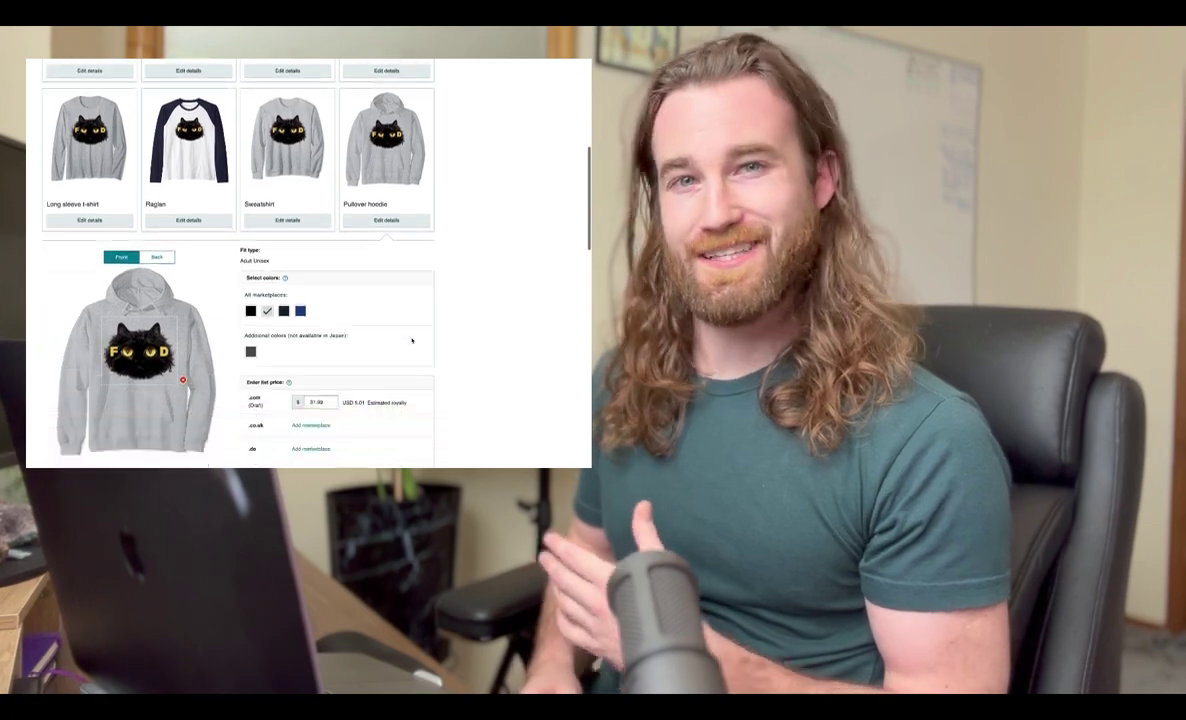
{"action": "scroll", "coordinate": [411, 341], "scroll_direction": "down", "scroll_amount": 8}
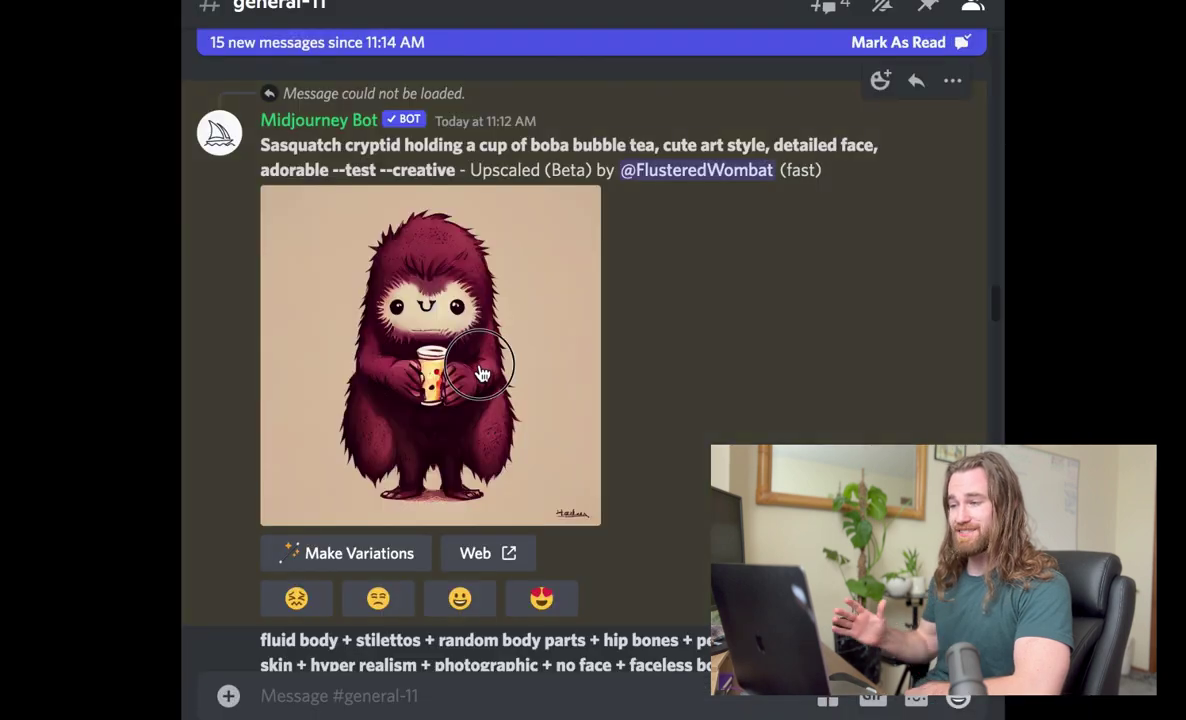
- View the Sasquatch boba tea image and the white-and-gold dress illustration at full size, then fit them
{"action": "left_click", "coordinate": [481, 373]}
{"action": "left_click", "coordinate": [531, 352]}
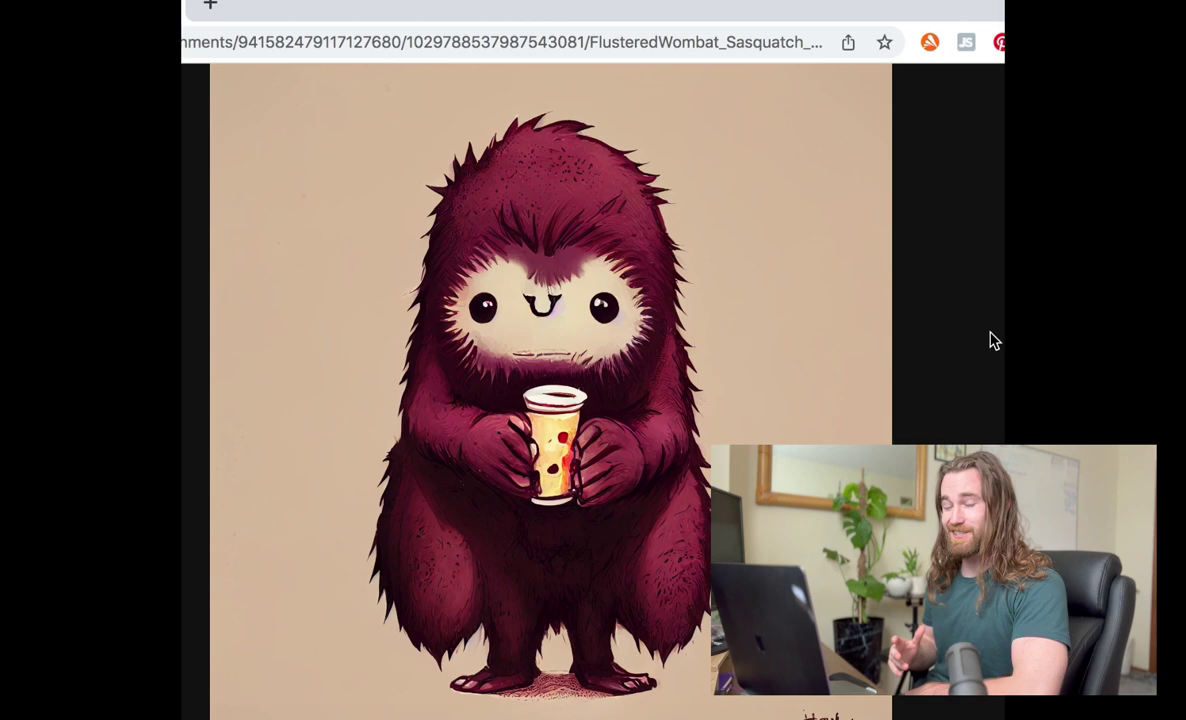
{"action": "left_click", "coordinate": [510, 342]}
{"action": "left_click", "coordinate": [503, 170]}
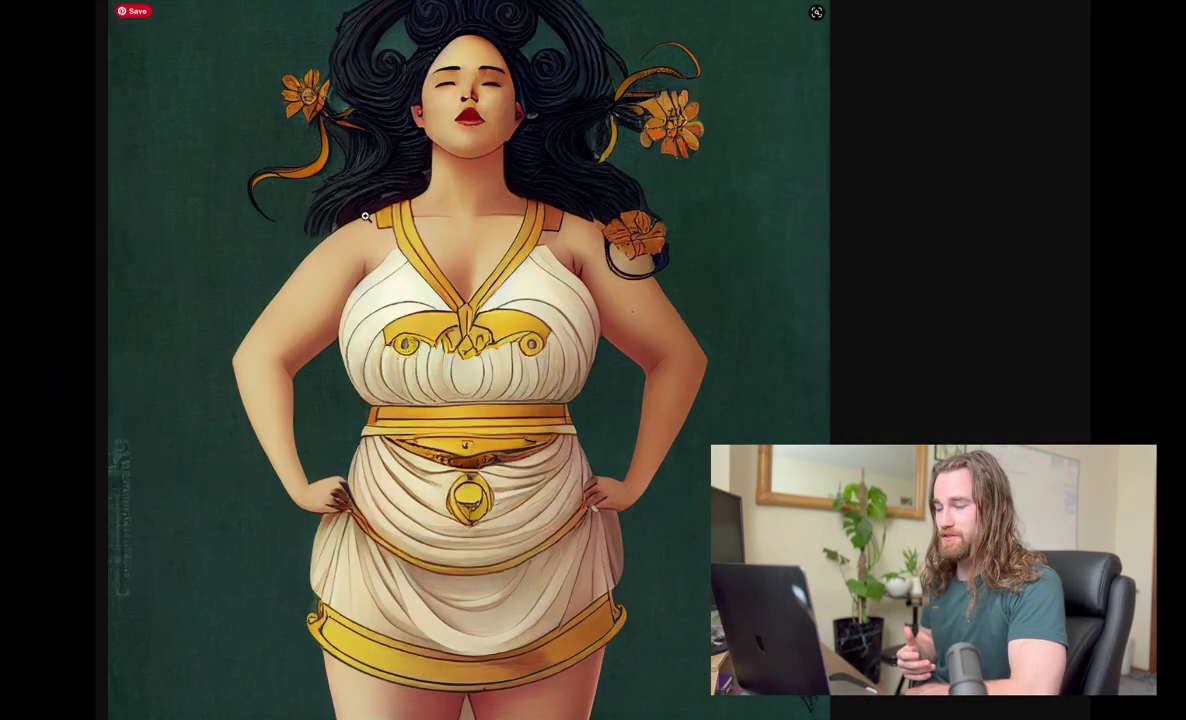
{"action": "left_click", "coordinate": [644, 124]}
{"action": "left_click", "coordinate": [239, 239]}
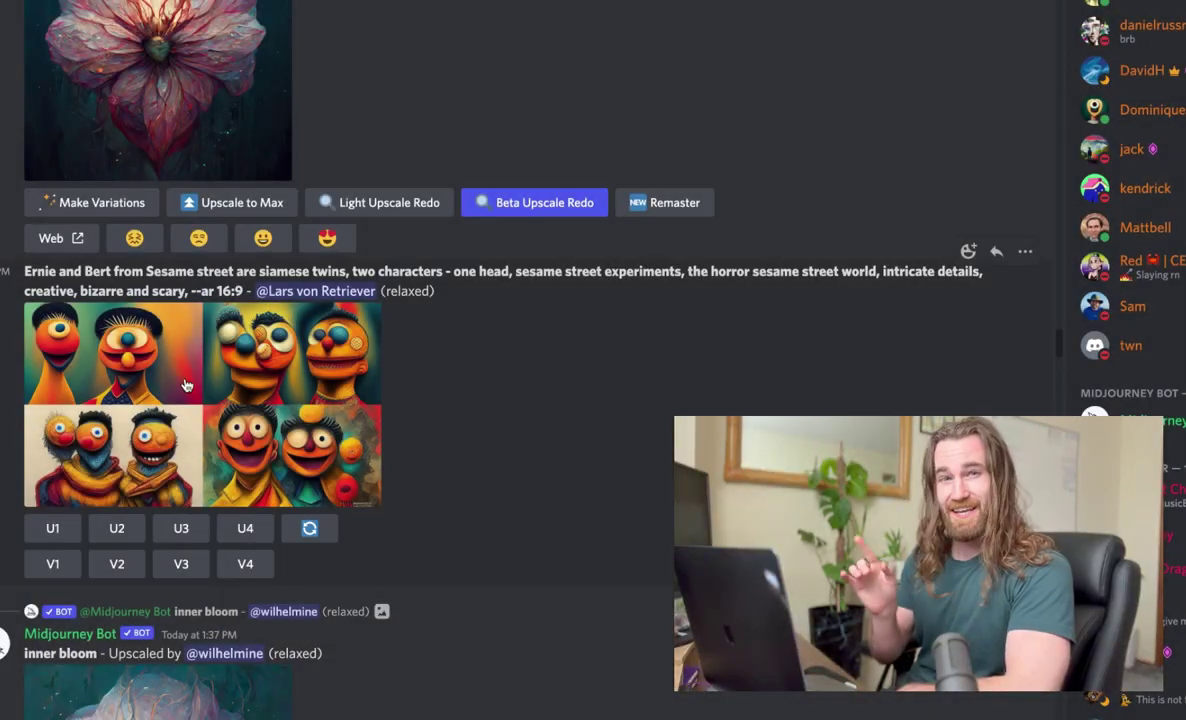
- Enlarge the Ernie and Bert Sesame Street horror image grid
{"action": "left_click", "coordinate": [186, 385]}
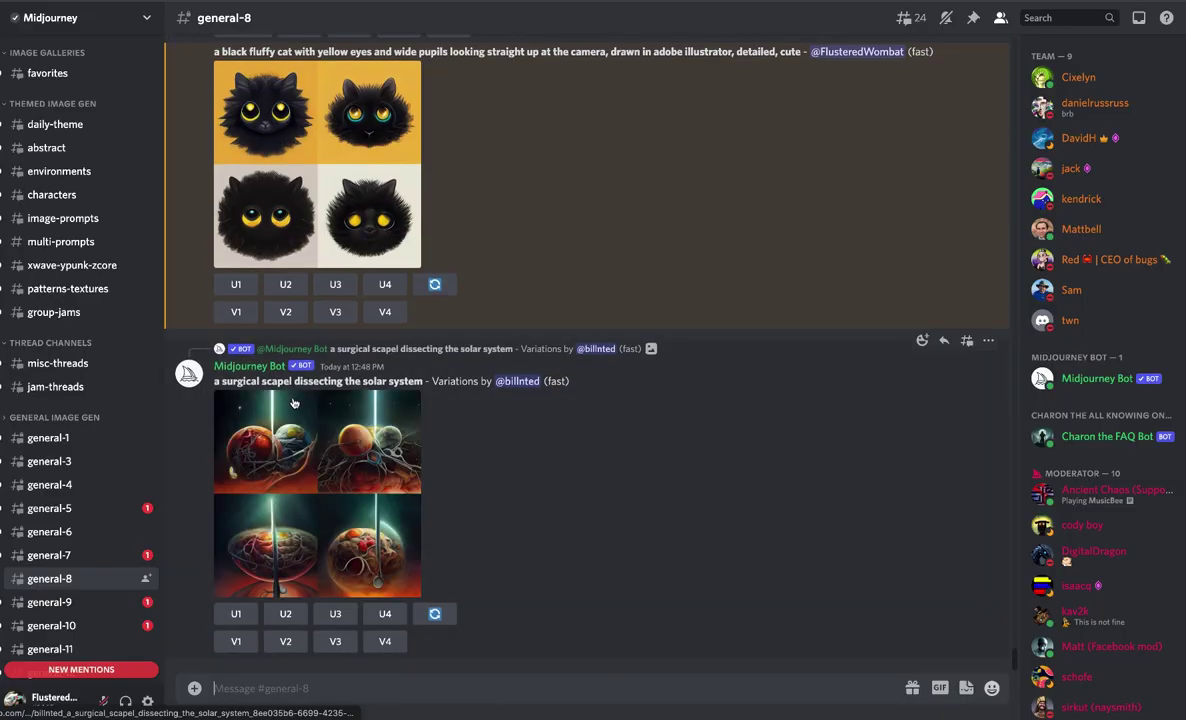
- Compare the two black fluffy cat grids enlarged, then upscale the second cat with U2
{"action": "scroll", "coordinate": [312, 357], "scroll_direction": "up", "scroll_amount": 3}
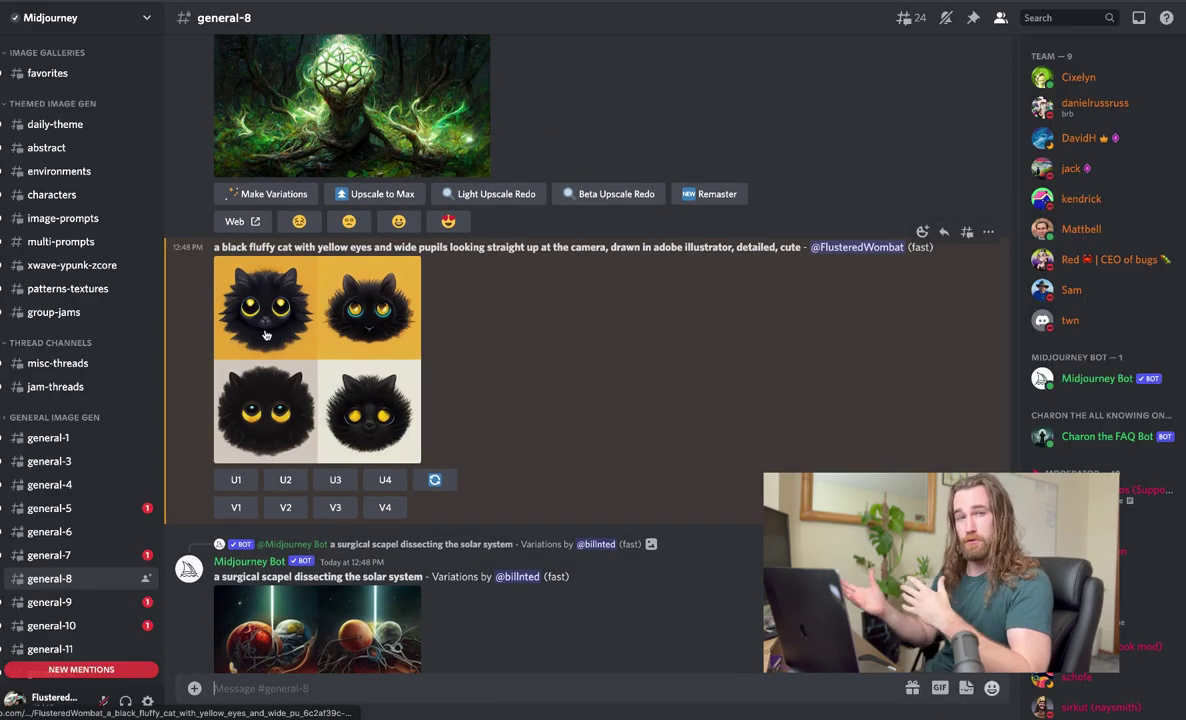
{"action": "left_click", "coordinate": [266, 335]}
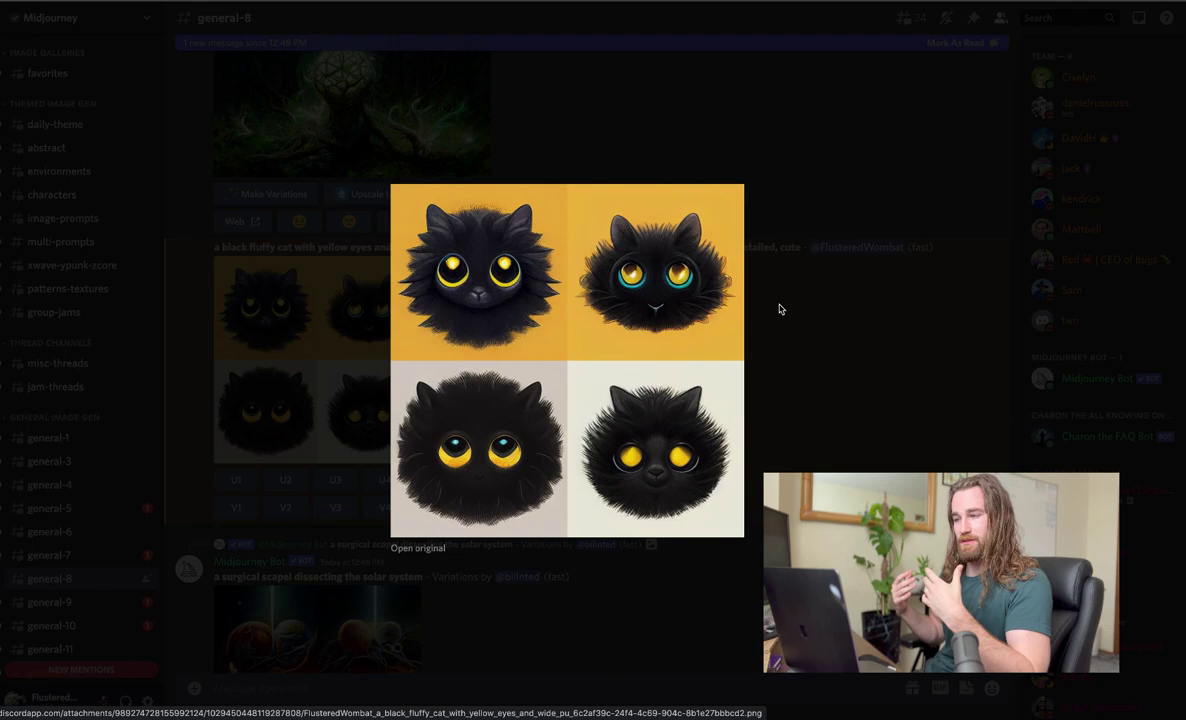
{"action": "left_click", "coordinate": [779, 309]}
{"action": "left_click", "coordinate": [309, 299]}
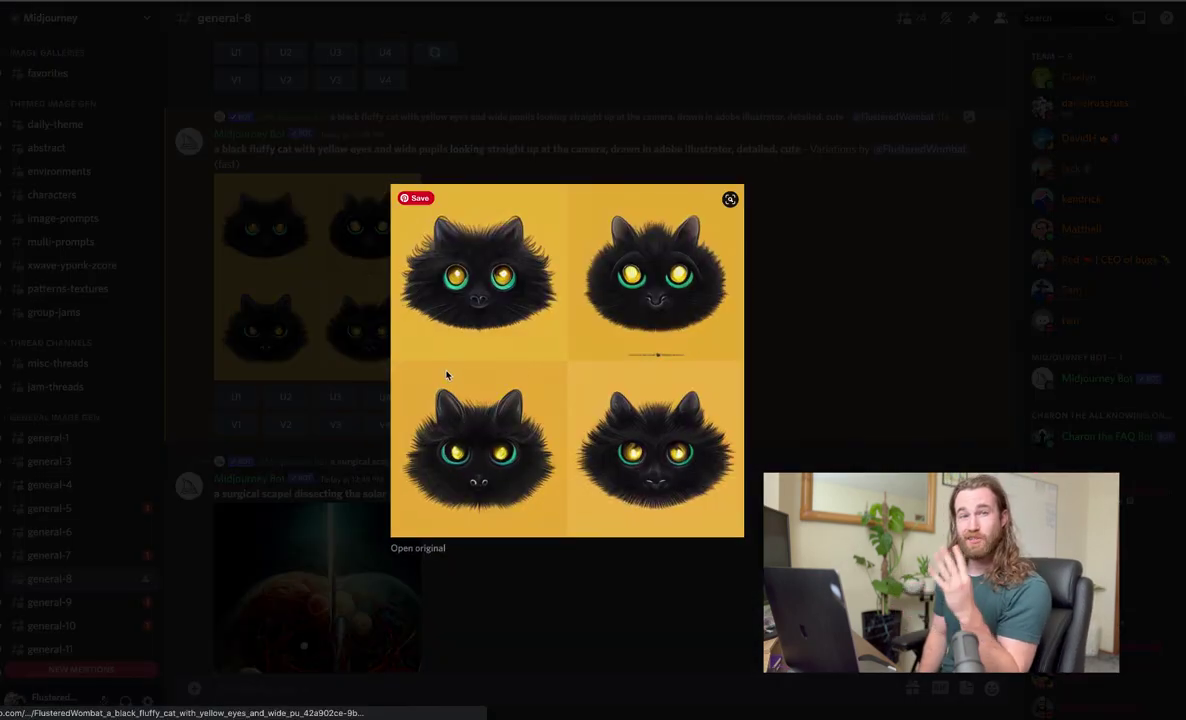
{"action": "left_click", "coordinate": [797, 407]}
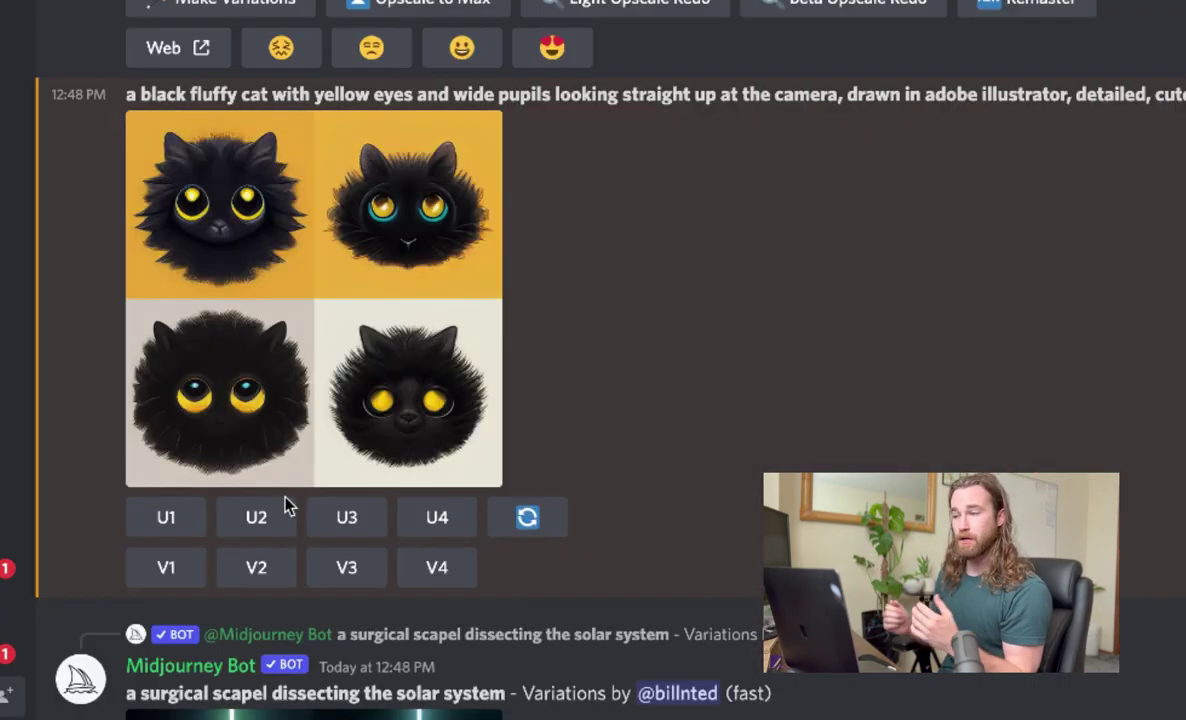
{"action": "left_click", "coordinate": [291, 482]}
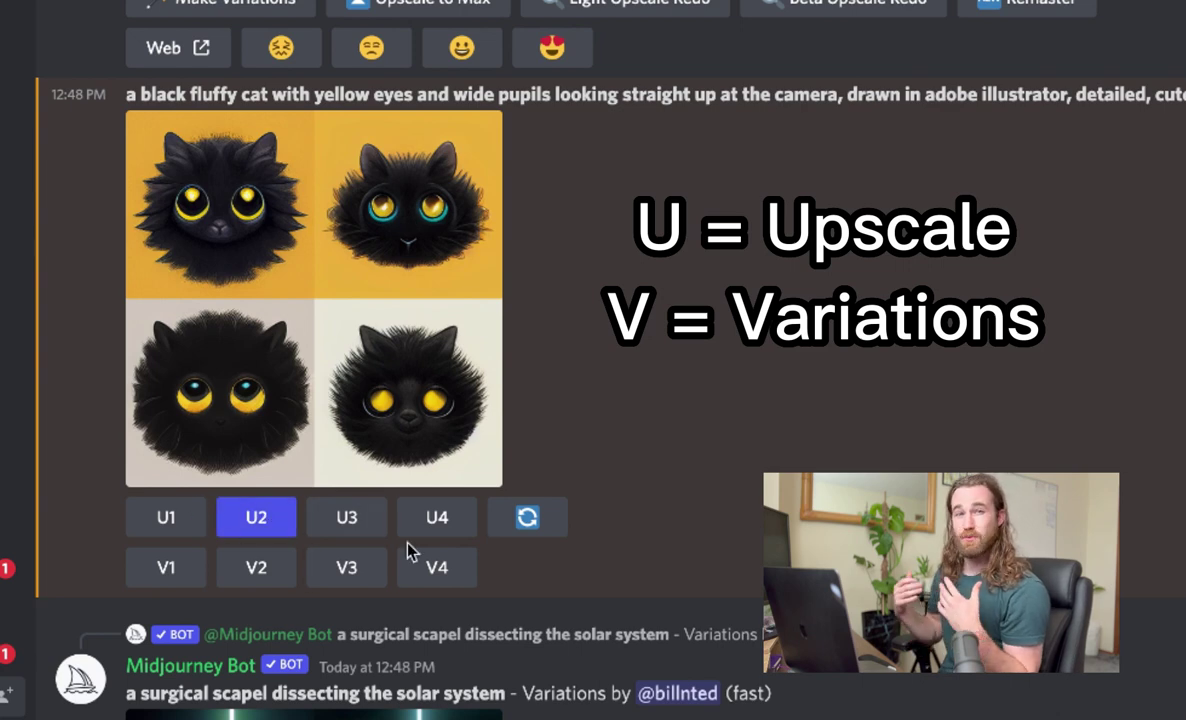
- Request V2 variations of the second black cat and scroll up to its upscale
{"action": "scroll", "coordinate": [645, 497], "scroll_direction": "down", "scroll_amount": 3}
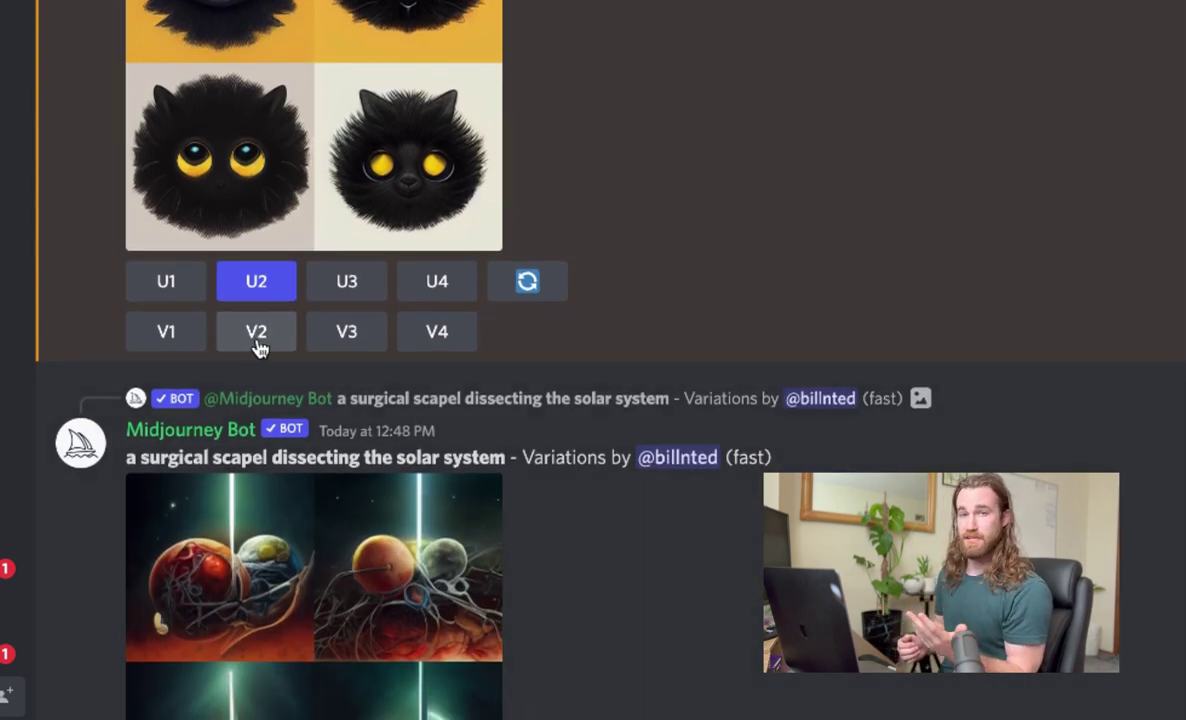
{"action": "left_click", "coordinate": [258, 335]}
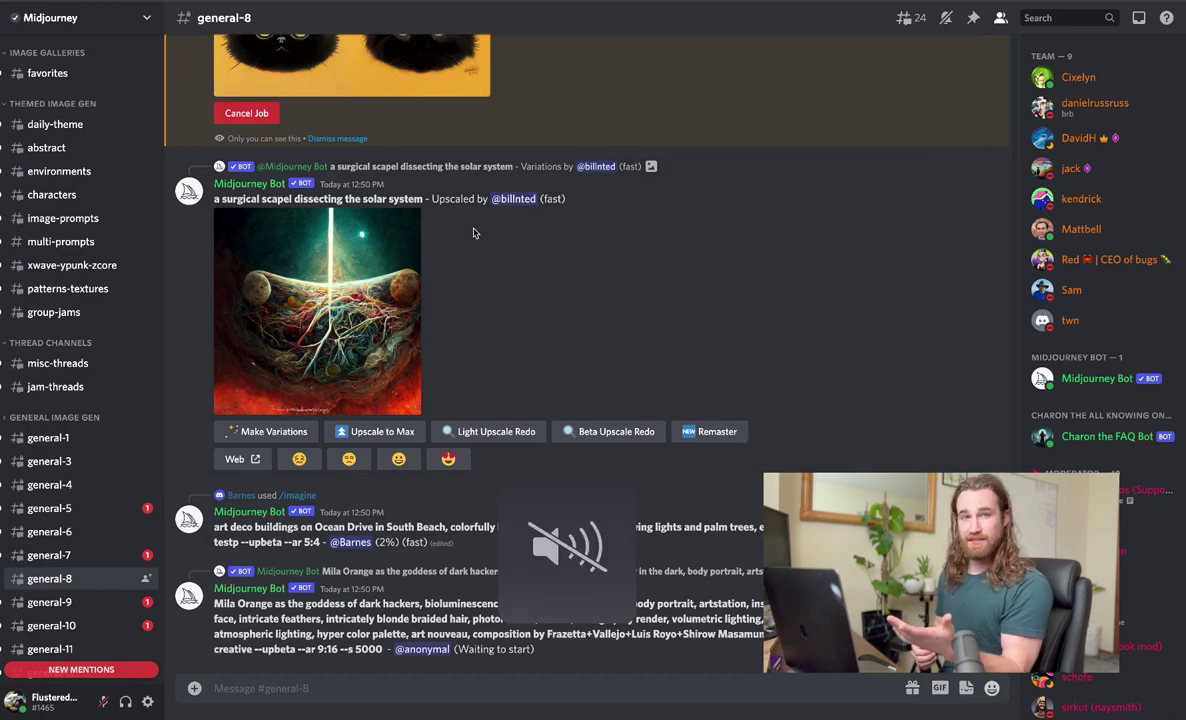
{"action": "scroll", "coordinate": [474, 233], "scroll_direction": "up", "scroll_amount": 3}
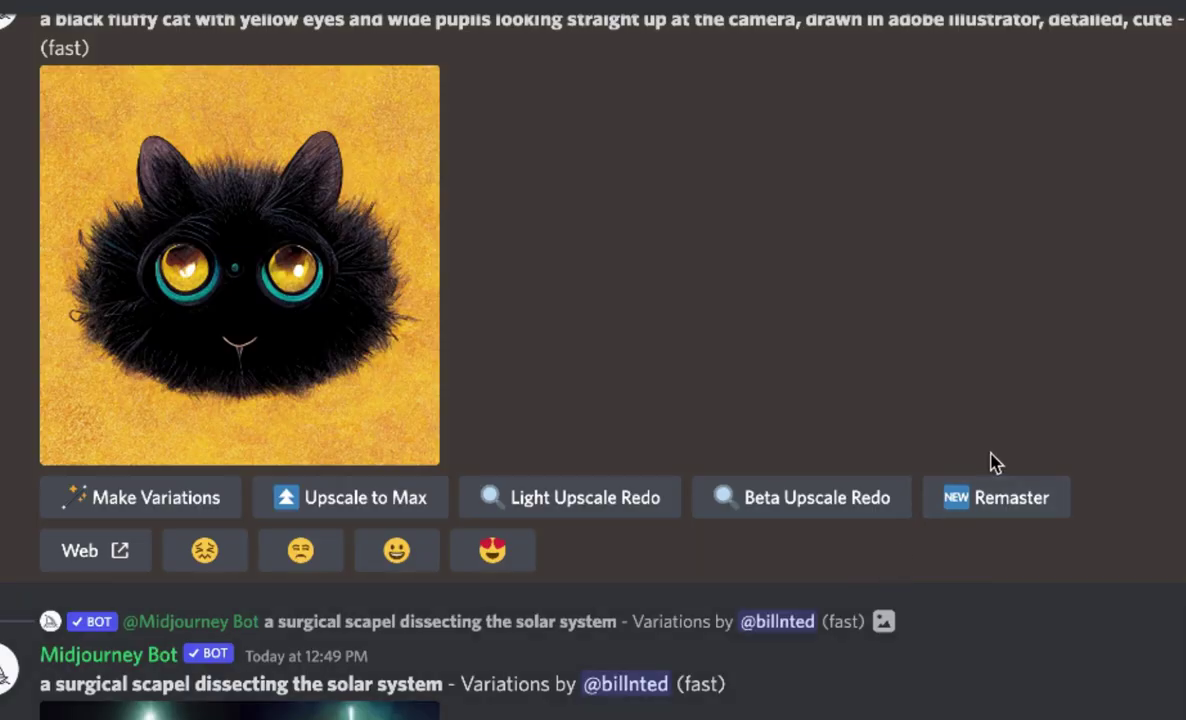
- Remaster the upscaled cat, then enlarge and save the new cat image
{"action": "left_click", "coordinate": [993, 492]}
{"action": "scroll", "coordinate": [958, 643], "scroll_direction": "down", "scroll_amount": 1}
{"action": "scroll", "coordinate": [1128, 634], "scroll_direction": "up", "scroll_amount": 2}
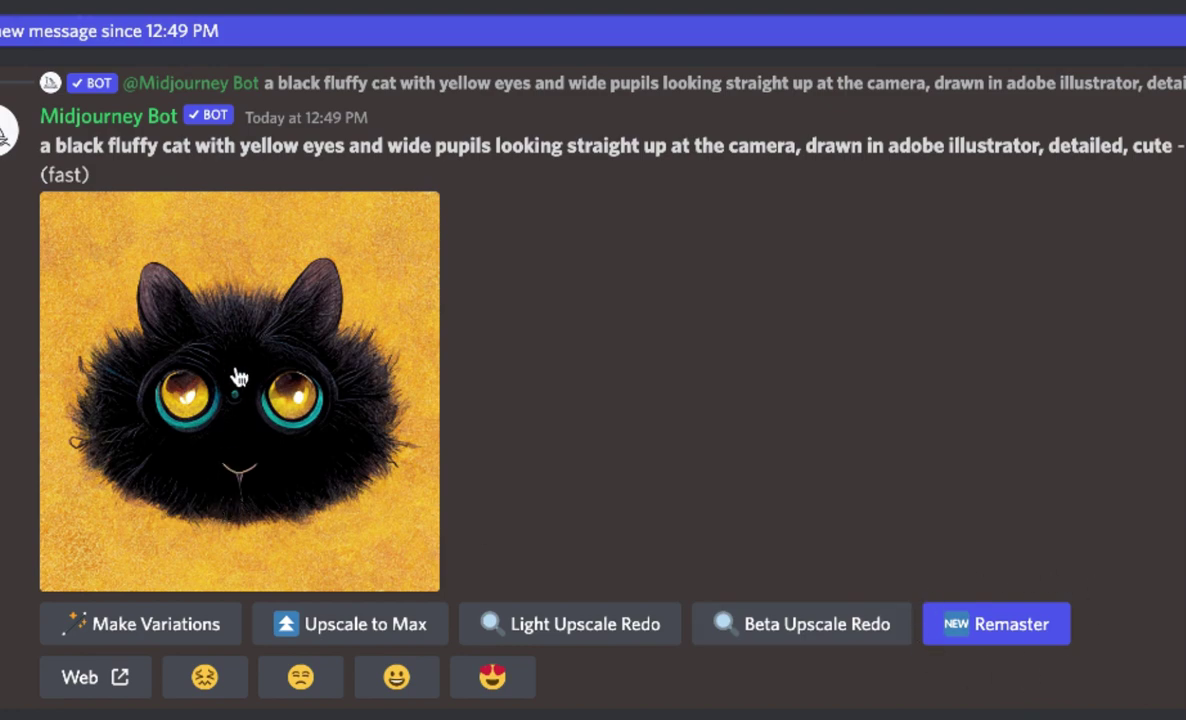
{"action": "scroll", "coordinate": [455, 581], "scroll_direction": "down", "scroll_amount": 10}
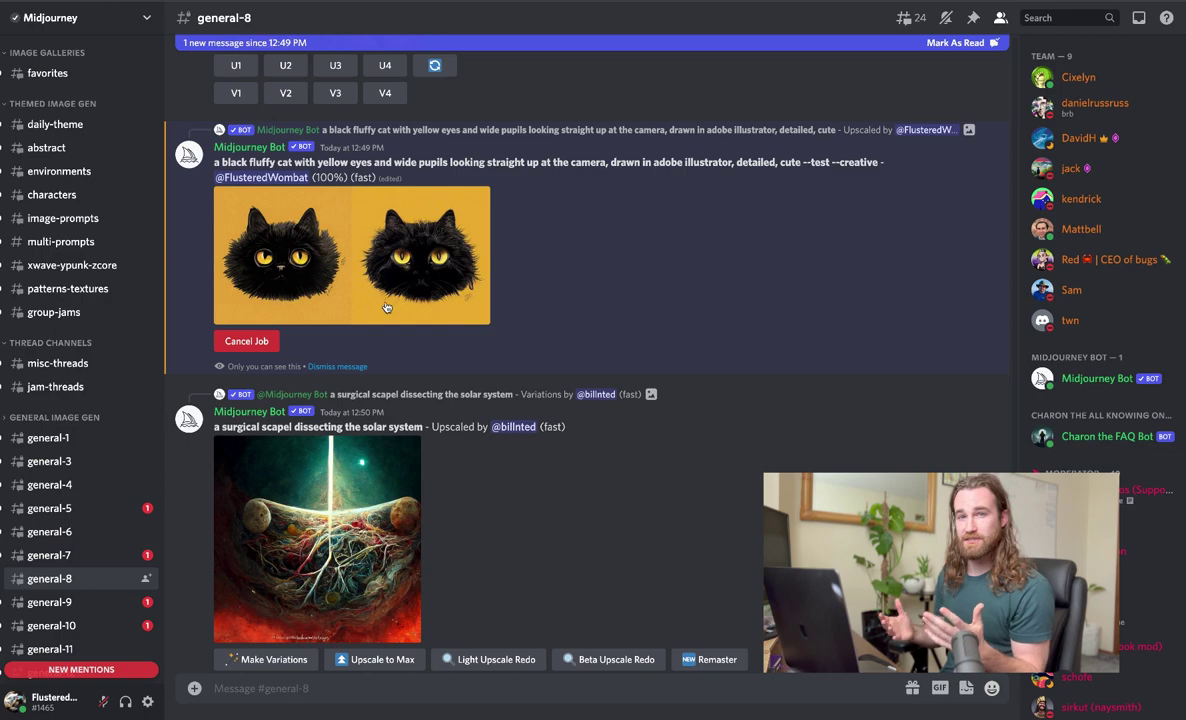
{"action": "scroll", "coordinate": [387, 307], "scroll_direction": "down", "scroll_amount": 5}
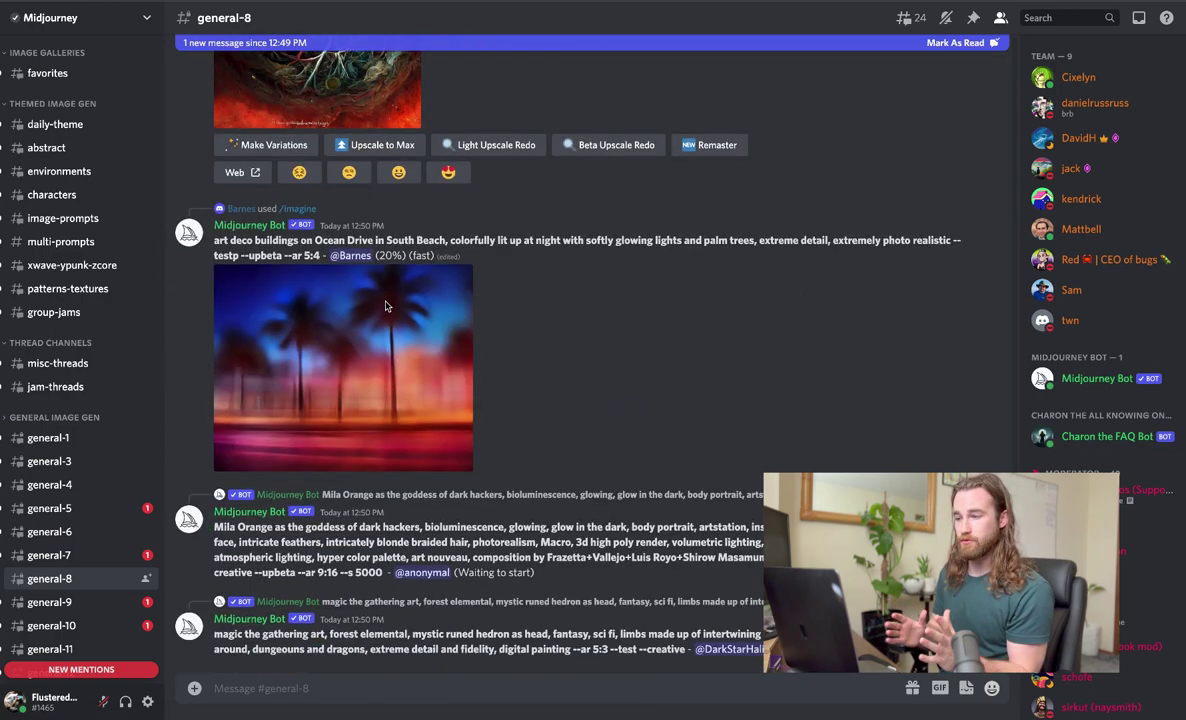
{"action": "scroll", "coordinate": [397, 385], "scroll_direction": "up", "scroll_amount": 5}
{"action": "scroll", "coordinate": [390, 402], "scroll_direction": "down", "scroll_amount": 10}
{"action": "left_click", "coordinate": [424, 472]}
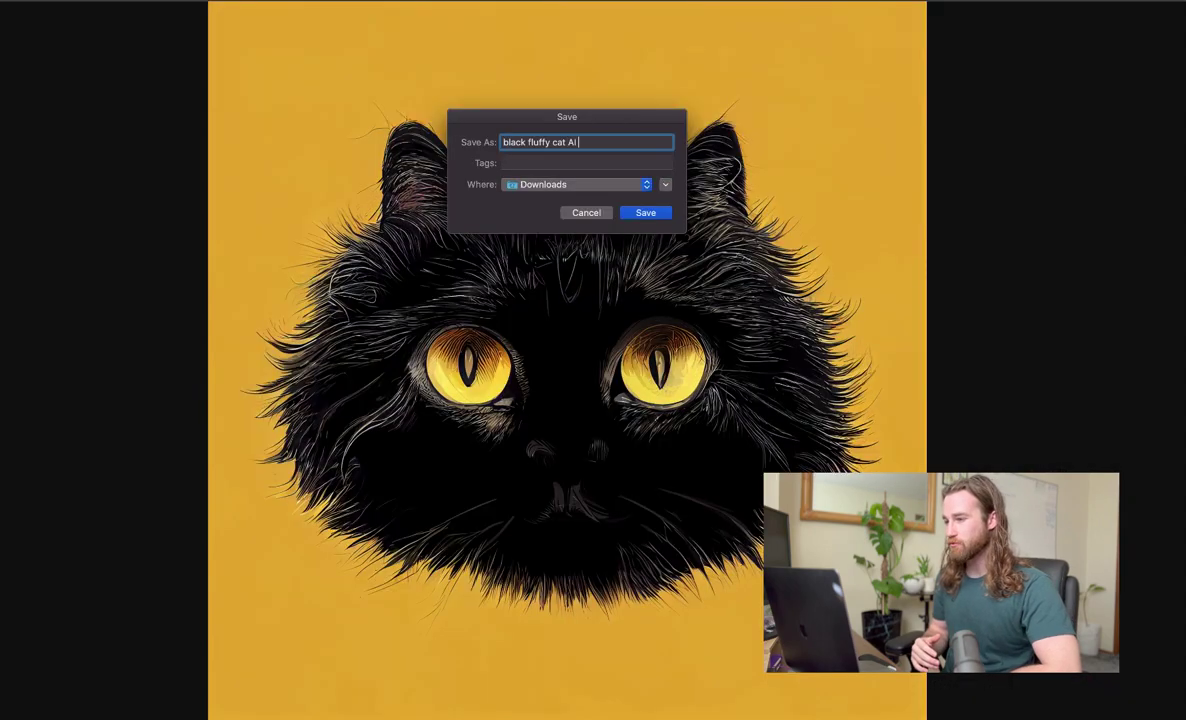
{"action": "key", "text": "Return"}
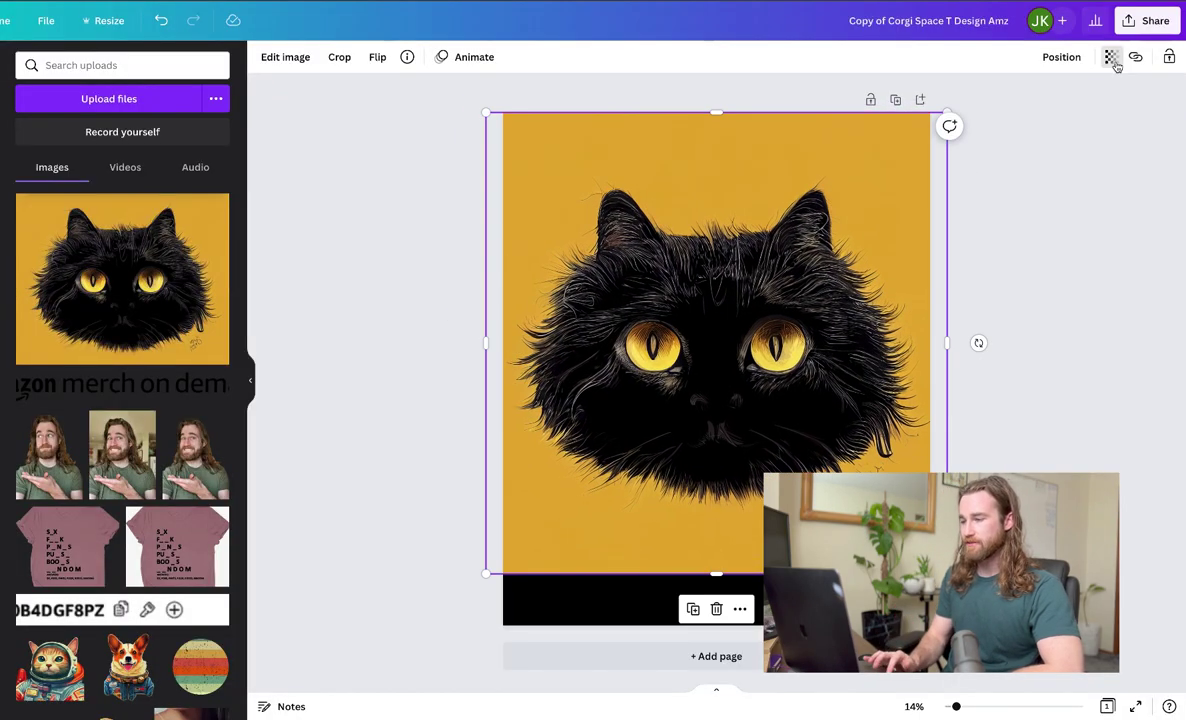
- In Canva, remove the cat image's yellow background with Background Remover and apply it
{"action": "left_click", "coordinate": [1155, 20]}
{"action": "left_click", "coordinate": [285, 57]}
{"action": "scroll", "coordinate": [114, 431], "scroll_direction": "down", "scroll_amount": 5}
{"action": "scroll", "coordinate": [70, 323], "scroll_direction": "up", "scroll_amount": 5}
{"action": "left_click", "coordinate": [100, 262]}
{"action": "scroll", "coordinate": [716, 261], "scroll_direction": "up", "scroll_amount": 5}
{"action": "scroll", "coordinate": [716, 300], "scroll_direction": "down", "scroll_amount": 5}
{"action": "scroll", "coordinate": [760, 365], "scroll_direction": "up", "scroll_amount": 4}
{"action": "scroll", "coordinate": [760, 365], "scroll_direction": "down", "scroll_amount": 3}
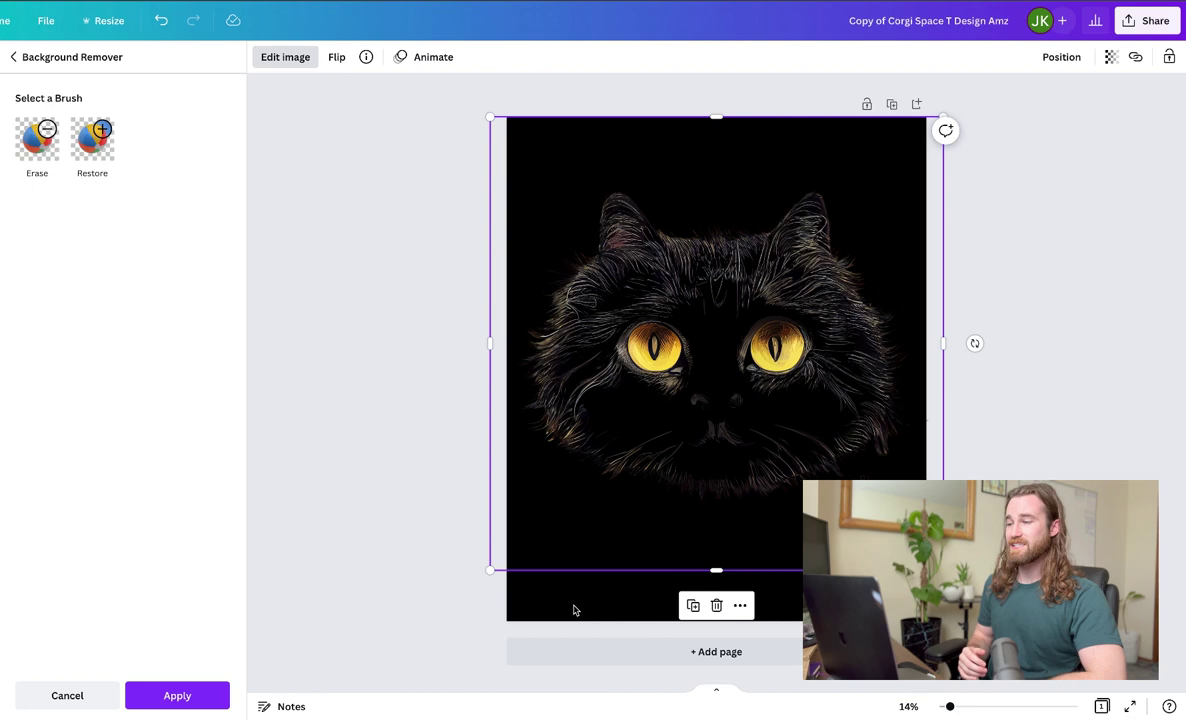
{"action": "left_click", "coordinate": [177, 700]}
- Write the spaced letters F and D and centre the enlarged text box over the cat
{"action": "type", "text": "tF"}
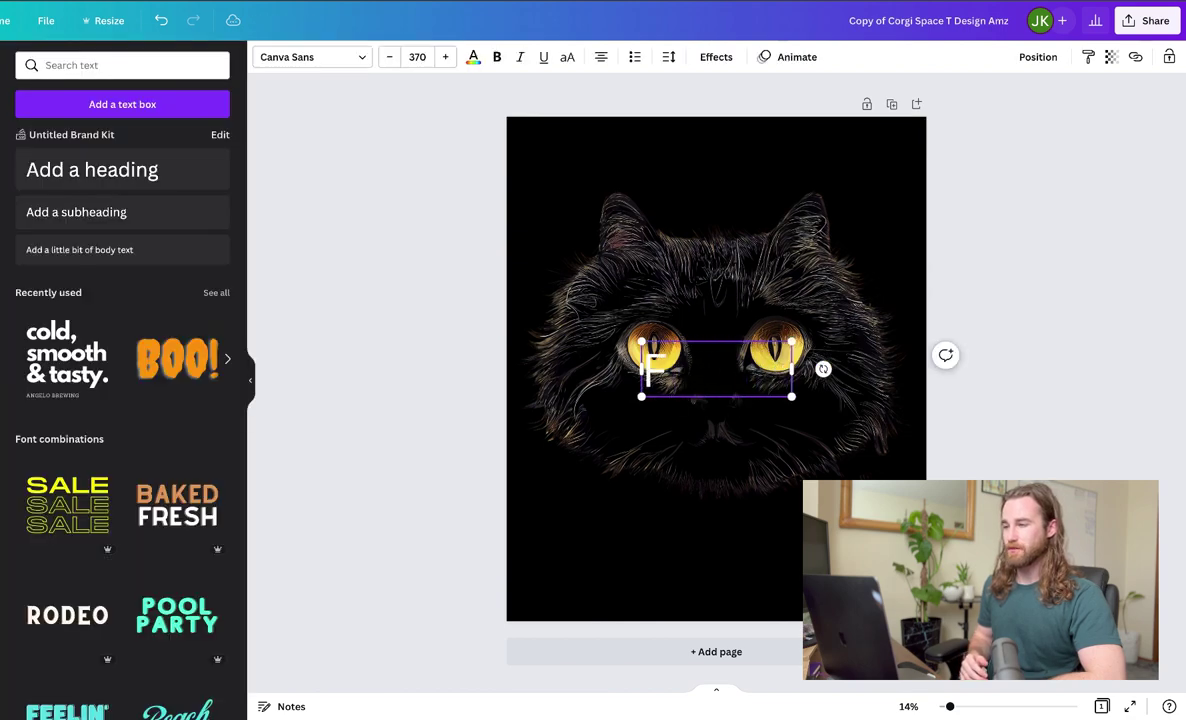
{"action": "left_click_drag", "start_coordinate": [802, 370], "coordinate": [900, 368]}
{"action": "type", "text": "D"}
{"action": "key", "text": "BackSpace"}
{"action": "left_click_drag", "start_coordinate": [802, 361], "coordinate": [755, 340]}
{"action": "left_click", "coordinate": [887, 365]}
{"action": "left_click", "coordinate": [718, 341]}
{"action": "left_click_drag", "start_coordinate": [860, 371], "coordinate": [884, 378]}
- Set the F D letters to the Bernoru font in yellow
{"action": "left_click", "coordinate": [310, 57]}
{"action": "left_click", "coordinate": [127, 98]}
{"action": "left_click", "coordinate": [48, 268]}
{"action": "left_click", "coordinate": [100, 380]}
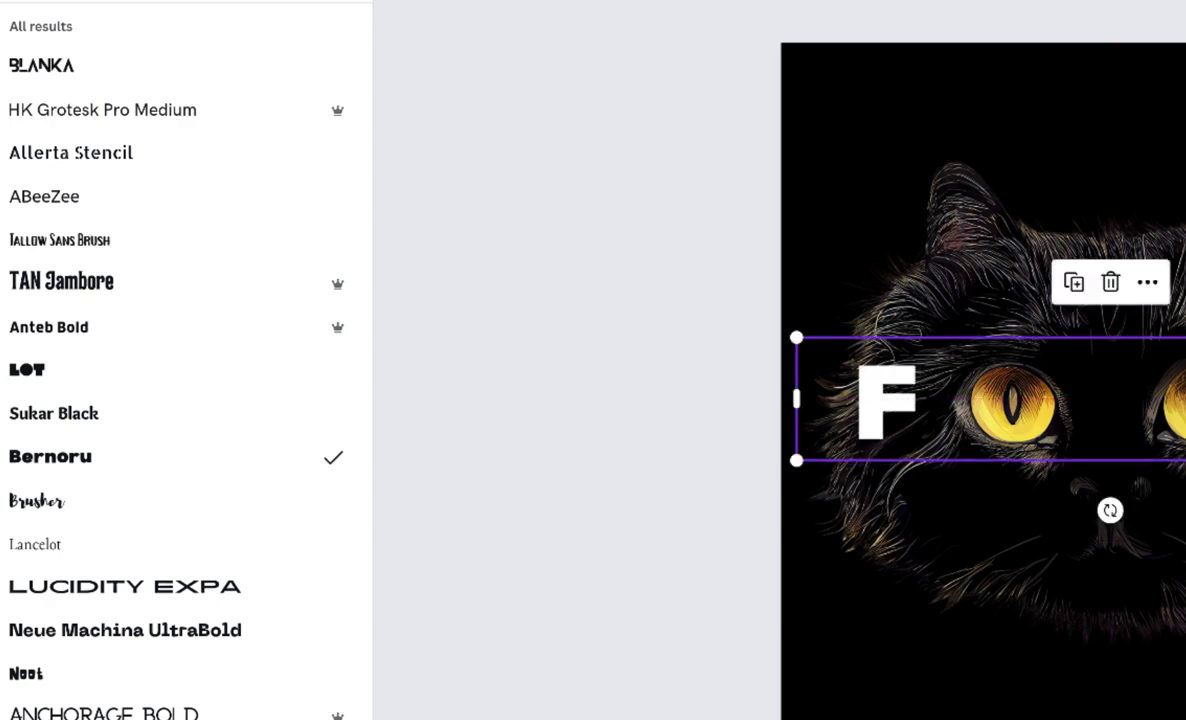
{"action": "left_click", "coordinate": [124, 2]}
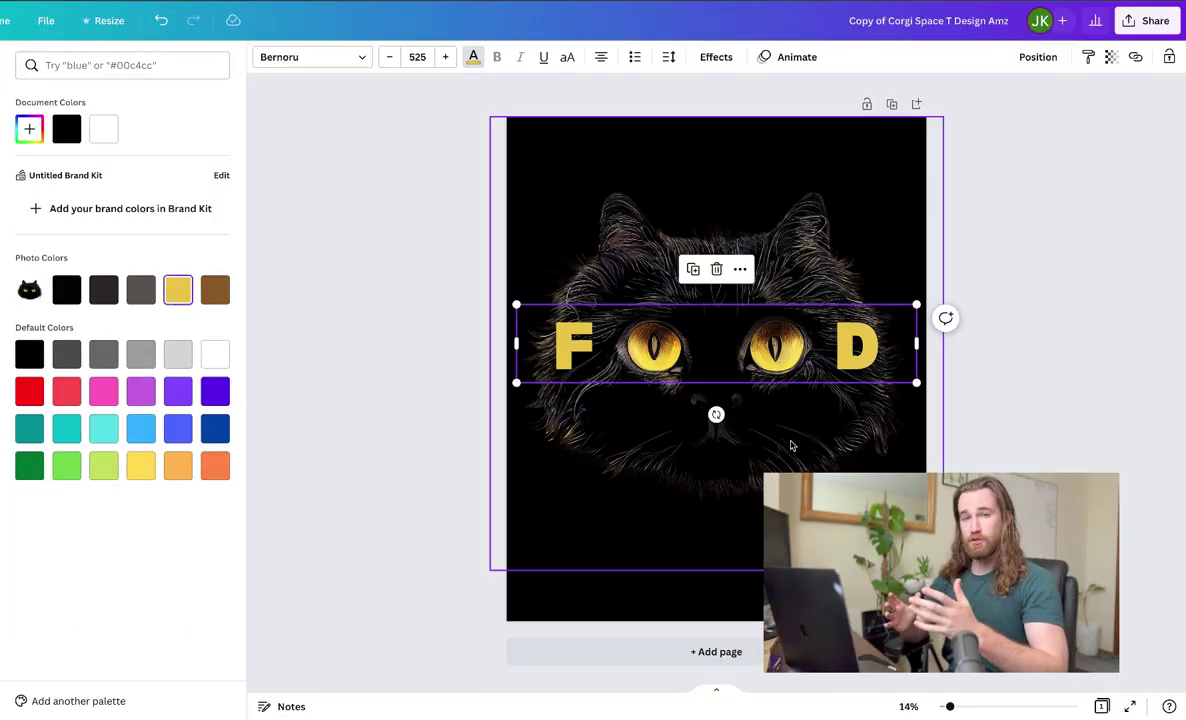
- Select the letters and cat image together and scale them up
{"action": "left_click", "coordinate": [982, 418]}
{"action": "left_click", "coordinate": [830, 352]}
{"action": "left_click", "coordinate": [1040, 384]}
{"action": "left_click", "coordinate": [832, 354]}
{"action": "key", "text": "ctrl+a"}
{"action": "left_click_drag", "start_coordinate": [490, 116], "coordinate": [459, 87]}
- Recentre the F D letters across the page on the centre guides
{"action": "left_click", "coordinate": [1066, 263]}
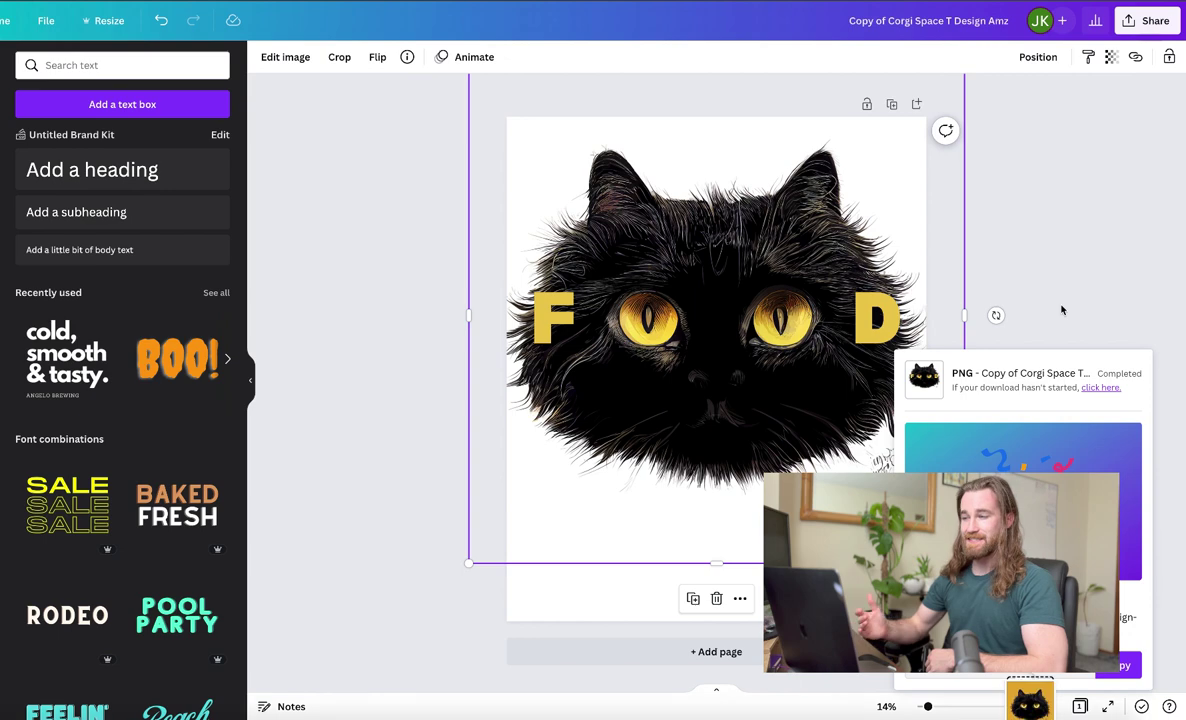
{"action": "left_click", "coordinate": [886, 343]}
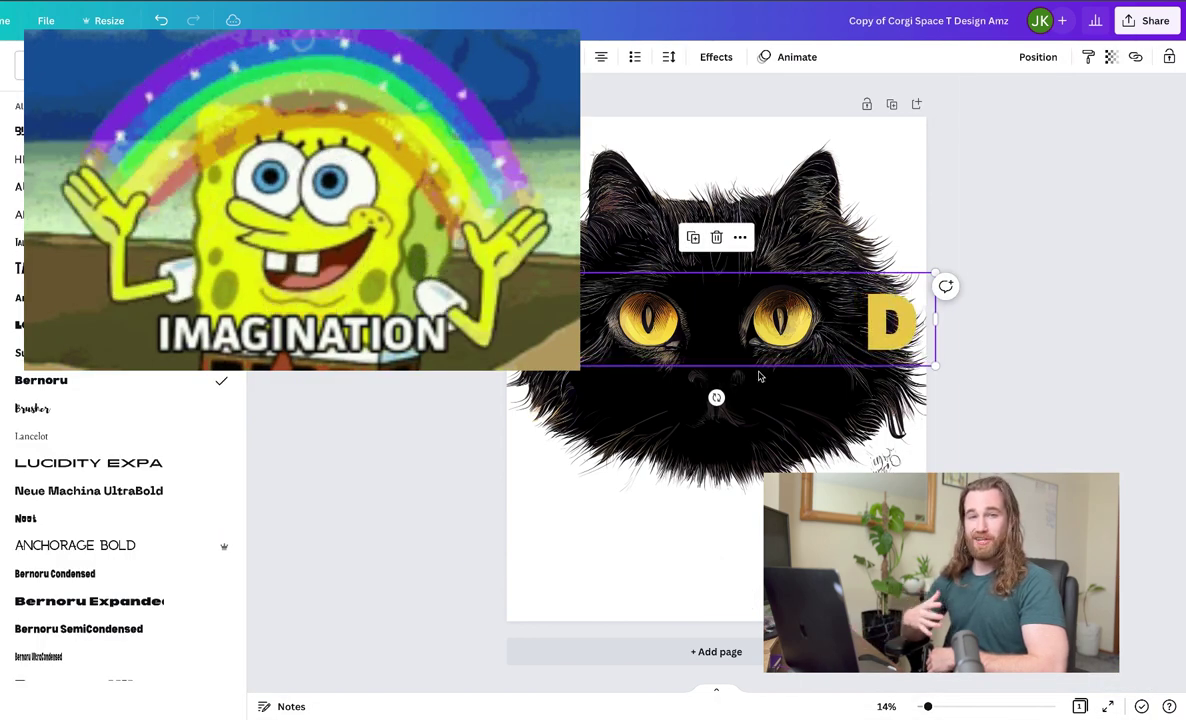
{"action": "left_click_drag", "start_coordinate": [612, 316], "coordinate": [610, 311]}
{"action": "left_click", "coordinate": [1080, 405]}
- Download the finished design through Share > Download
{"action": "left_click", "coordinate": [1148, 20]}
{"action": "left_click", "coordinate": [1000, 350]}
{"action": "left_click", "coordinate": [1006, 294]}
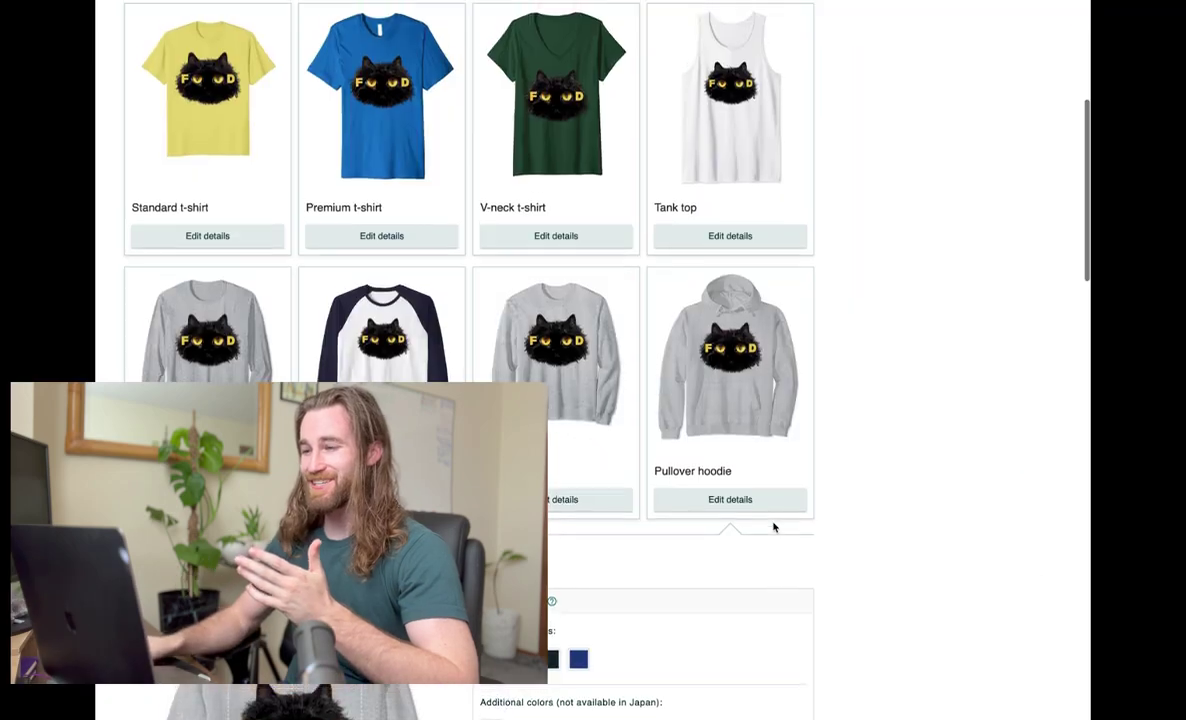
- Open the Pullover hoodie's product details on the Create products page
{"action": "scroll", "coordinate": [776, 527], "scroll_direction": "up", "scroll_amount": 5}
{"action": "scroll", "coordinate": [775, 510], "scroll_direction": "down", "scroll_amount": 3}
{"action": "left_click", "coordinate": [775, 495]}
{"action": "scroll", "coordinate": [775, 495], "scroll_direction": "down", "scroll_amount": 5}
{"action": "scroll", "coordinate": [773, 496], "scroll_direction": "up", "scroll_amount": 5}
{"action": "scroll", "coordinate": [774, 496], "scroll_direction": "down", "scroll_amount": 5}
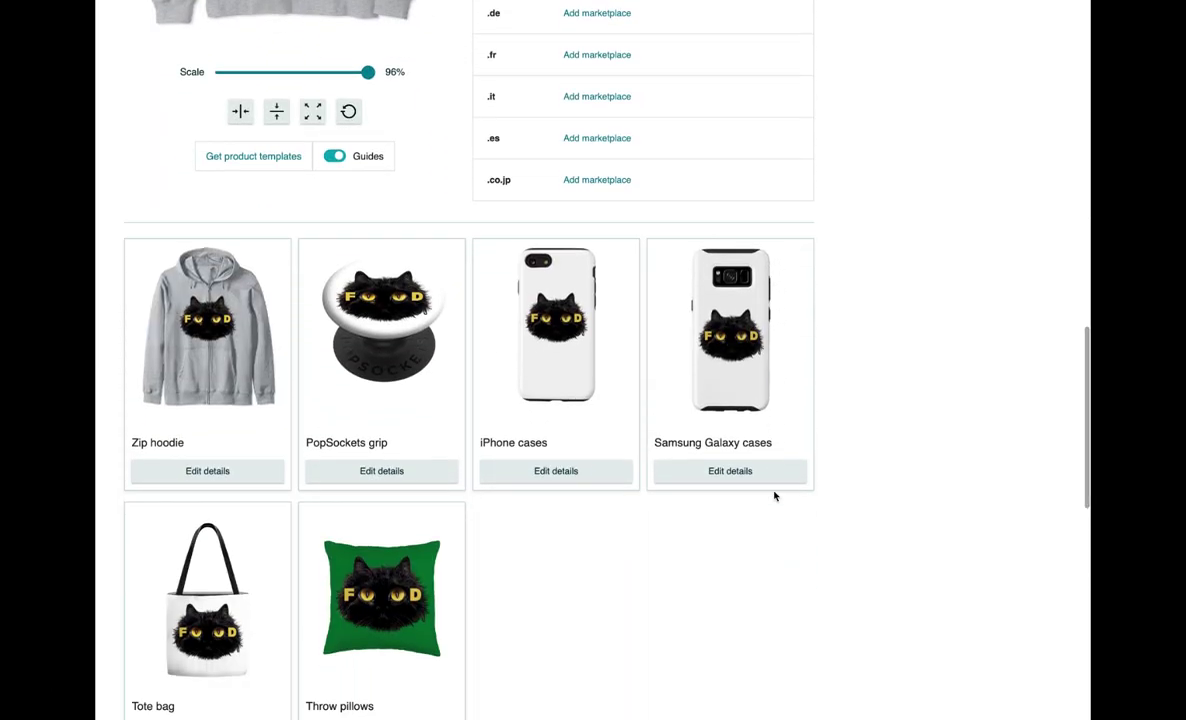
{"action": "scroll", "coordinate": [773, 494], "scroll_direction": "up", "scroll_amount": 8}
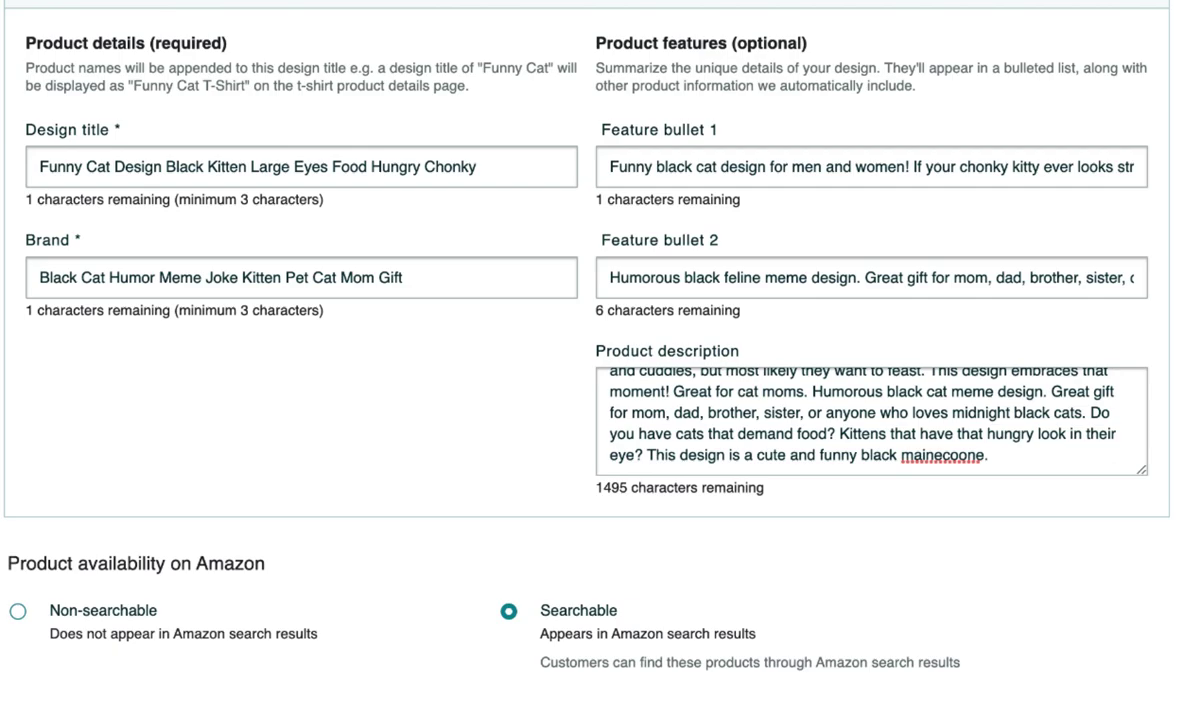